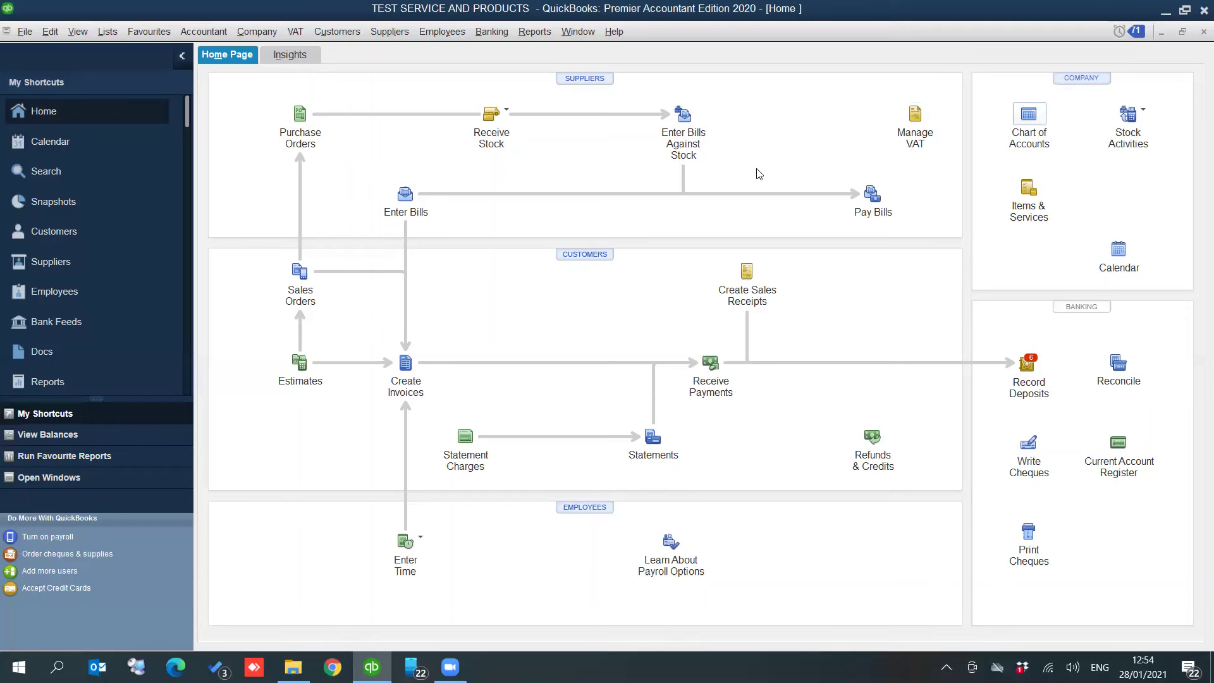
Review the chart of accounts from the top, then return to the Home page
{"action": "key", "text": "ctrl+a"}
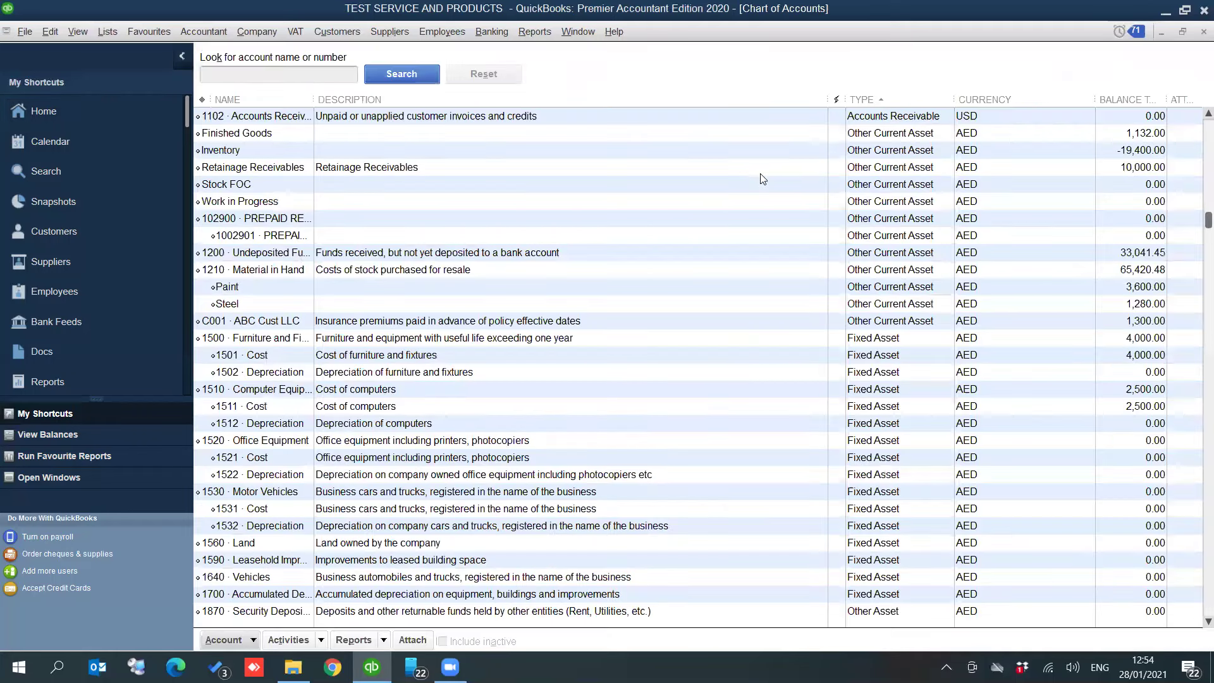
{"action": "scroll", "coordinate": [760, 177], "scroll_direction": "down", "scroll_amount": 6}
{"action": "key", "text": "Home"}
{"action": "left_click", "coordinate": [1198, 35]}
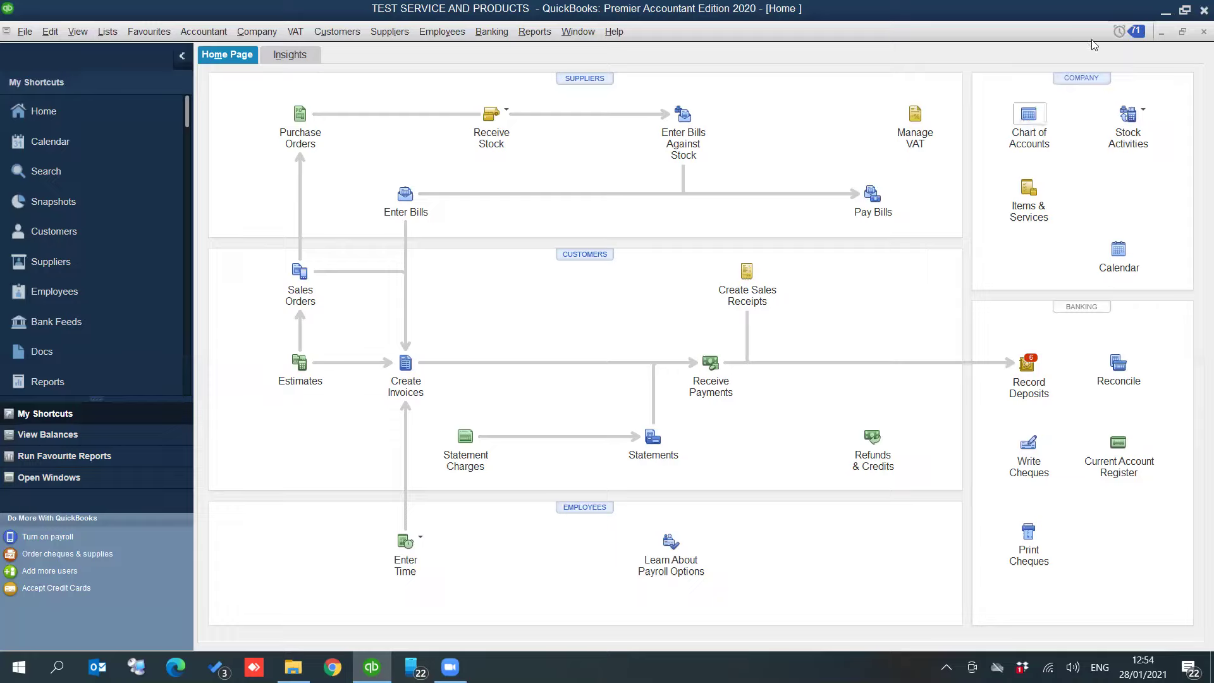
Minimize QuickBooks and launch Remote Desktop Connection by searching Windows for 'remote'
{"action": "left_click", "coordinate": [1161, 12]}
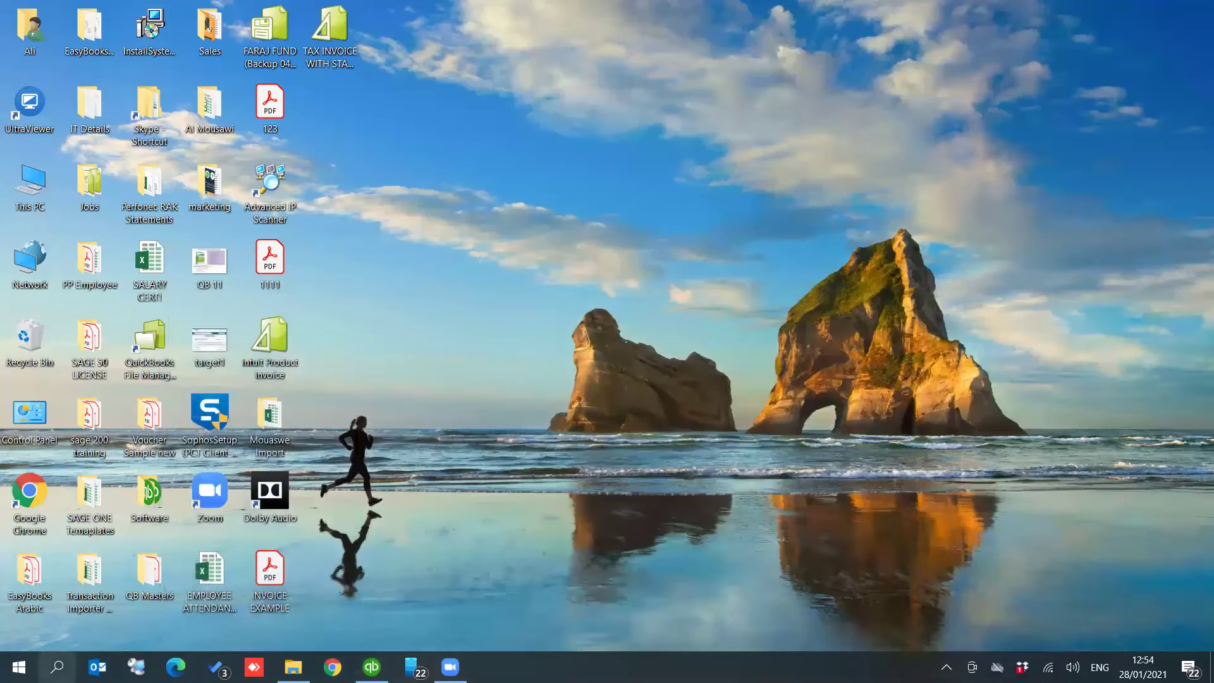
{"action": "left_click", "coordinate": [57, 666]}
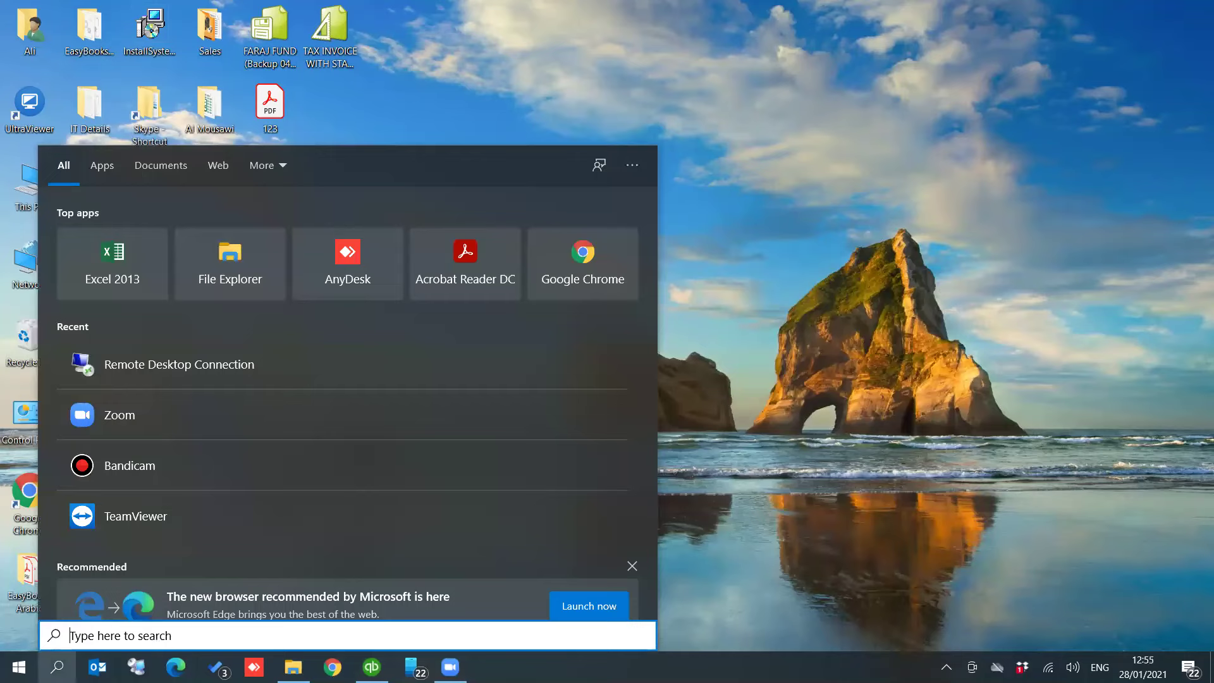
{"action": "type", "text": "remo"}
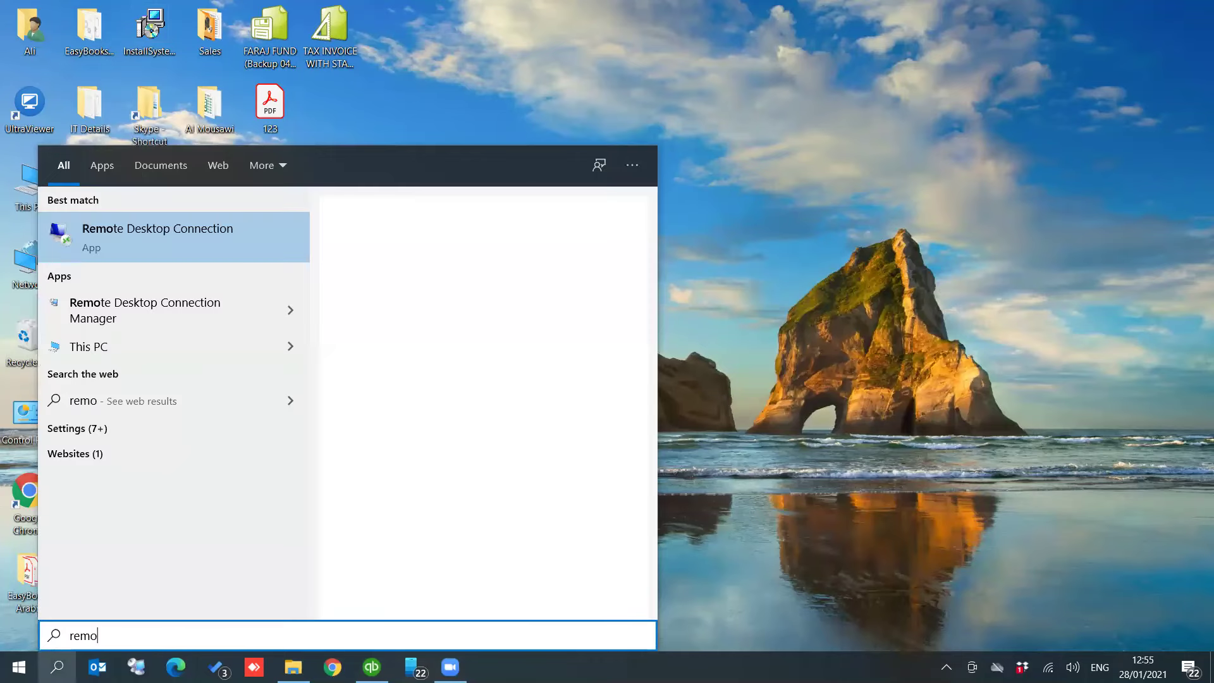
{"action": "type", "text": "te"}
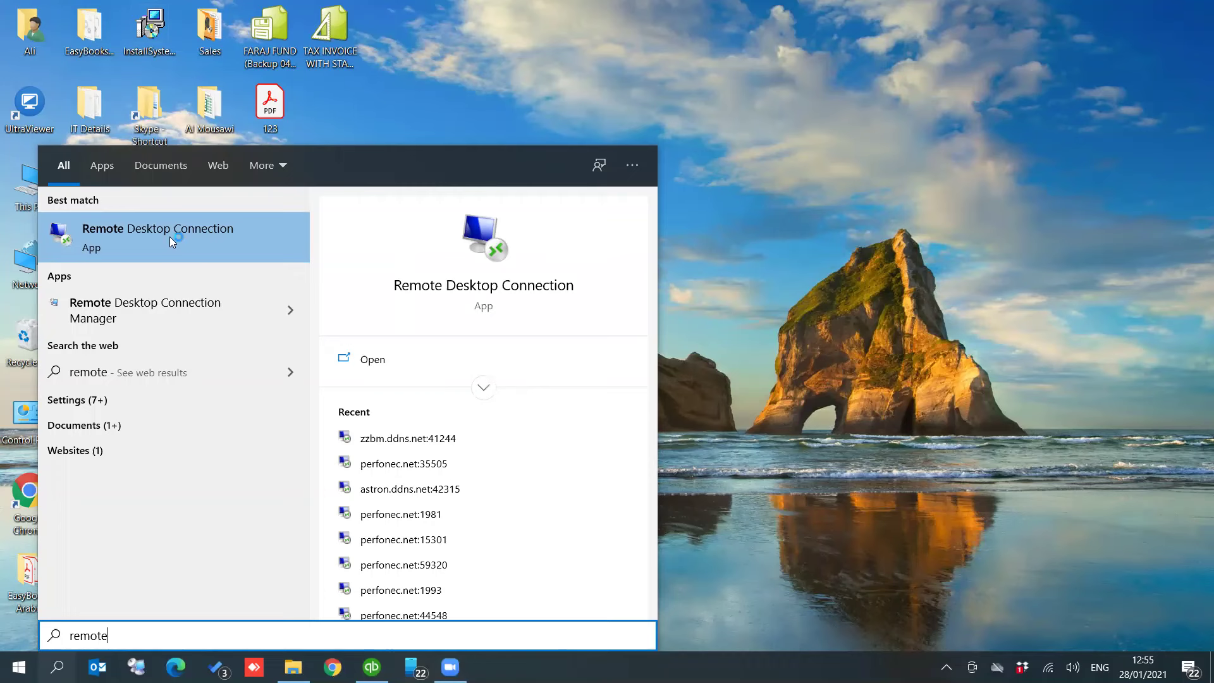
{"action": "left_click", "coordinate": [170, 236]}
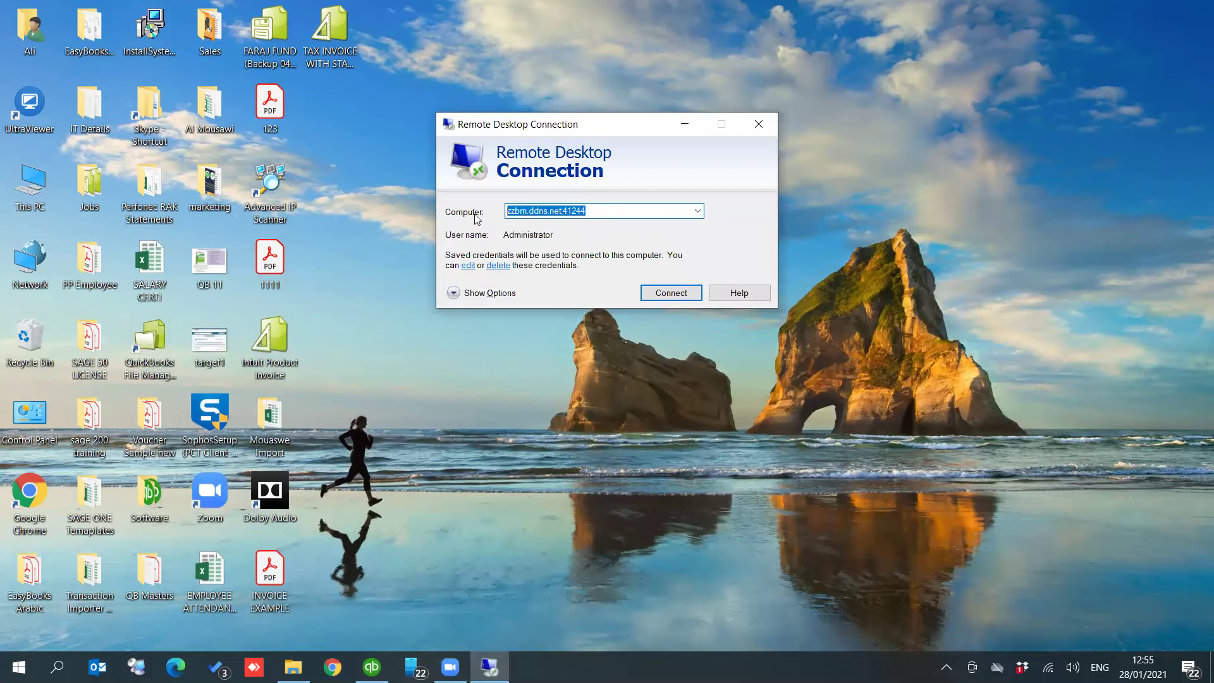
Replace the old computer name with the suggested perfonec.net:1981 and connect
{"action": "key", "text": "BackSpace"}
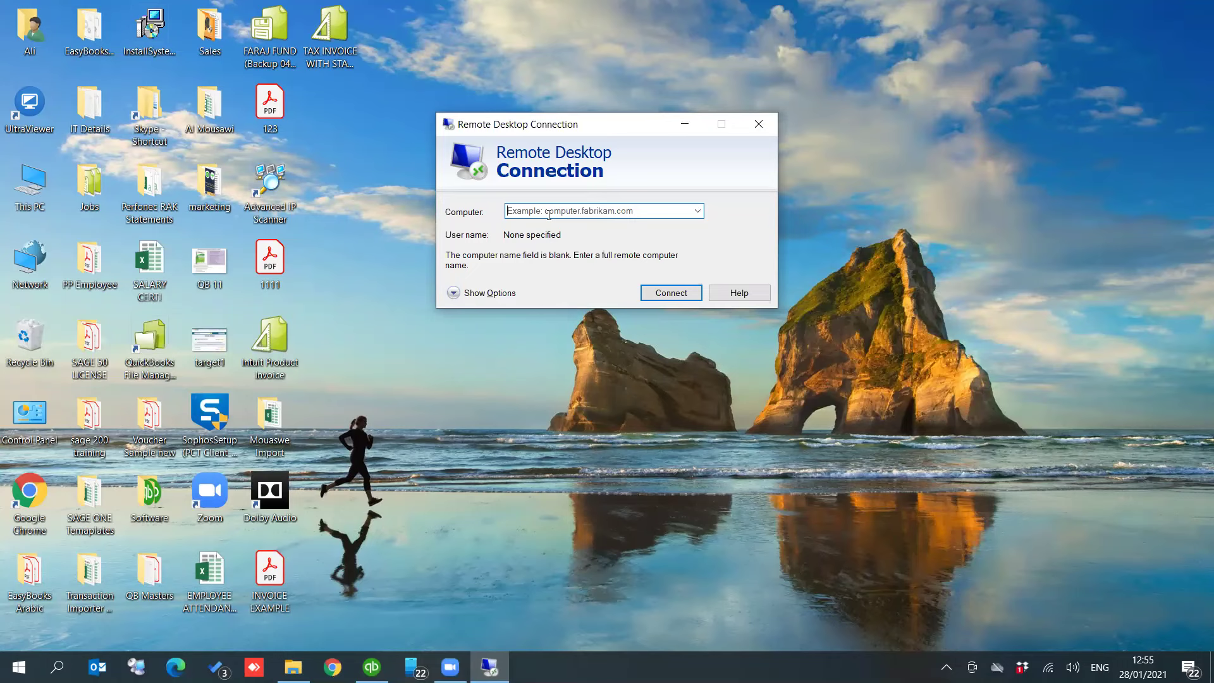
{"action": "type", "text": "perfonec.net:15301"}
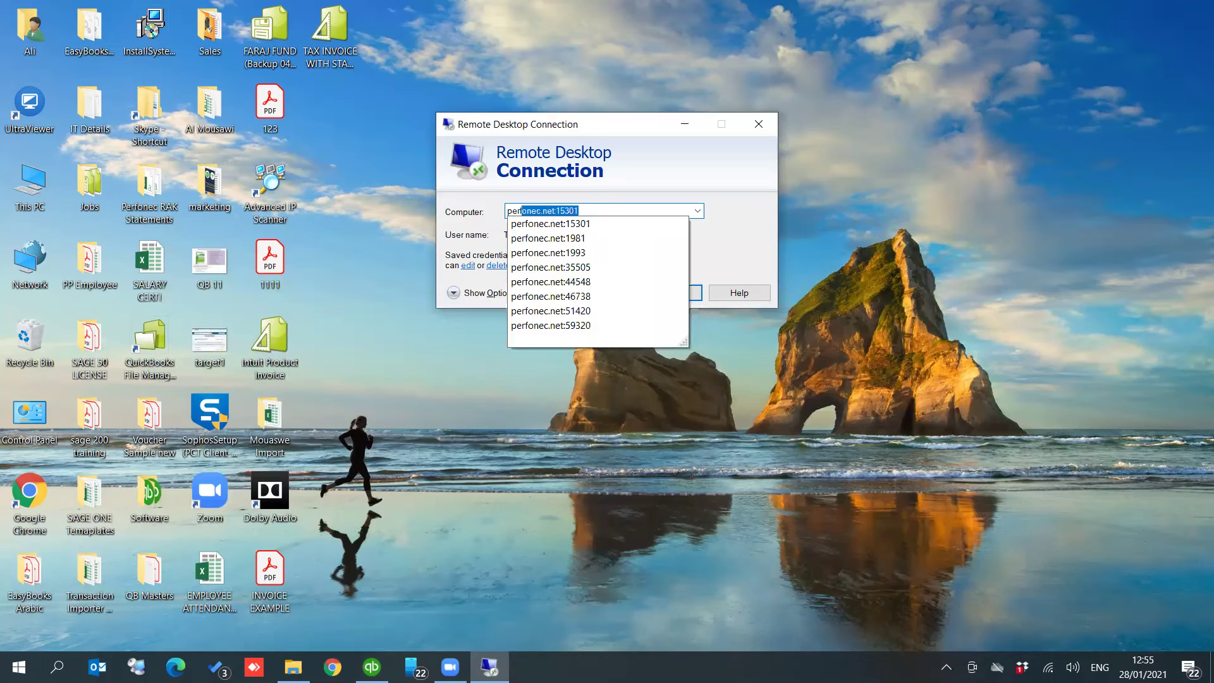
{"action": "key", "text": "Down"}
{"action": "key", "text": "Down"}
{"action": "key", "text": "Return"}
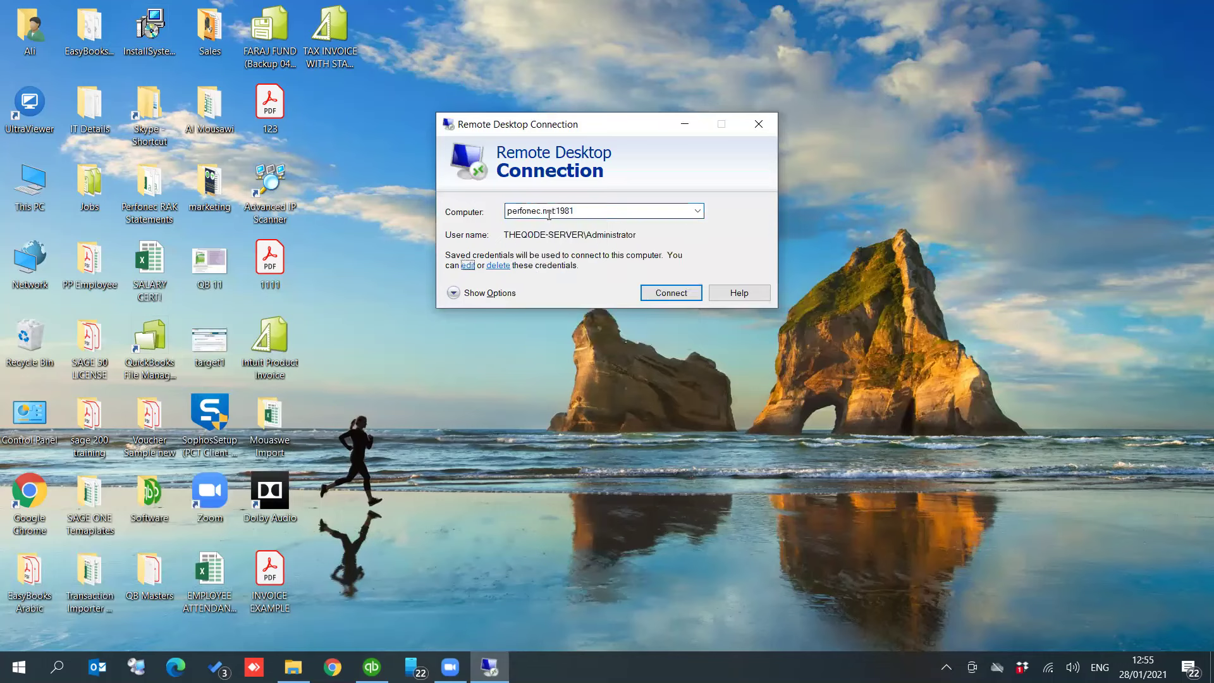
{"action": "double_click", "coordinate": [515, 221]}
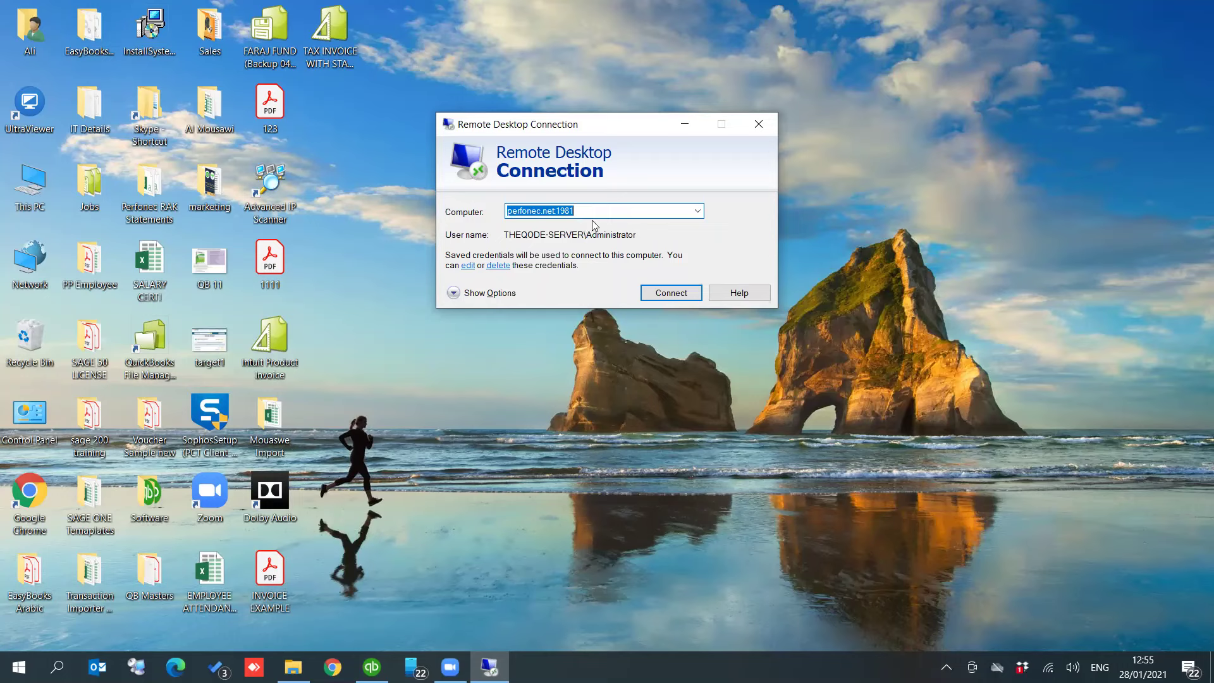
{"action": "key", "text": "Tab"}
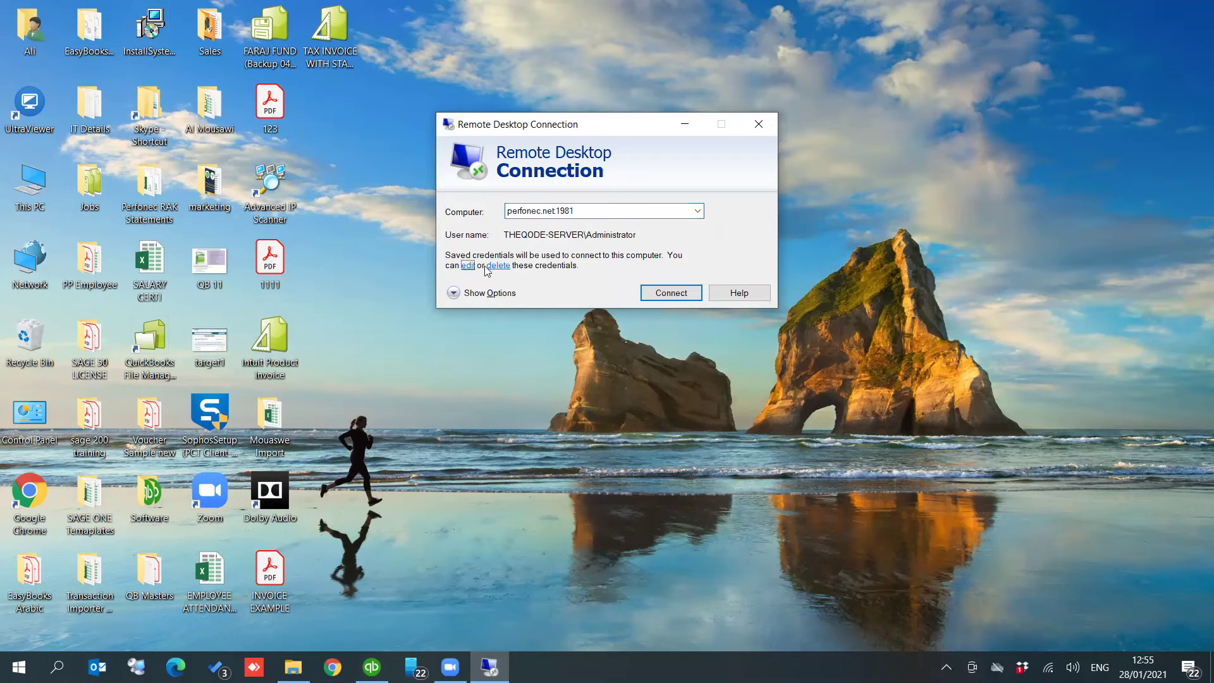
{"action": "left_click", "coordinate": [666, 295]}
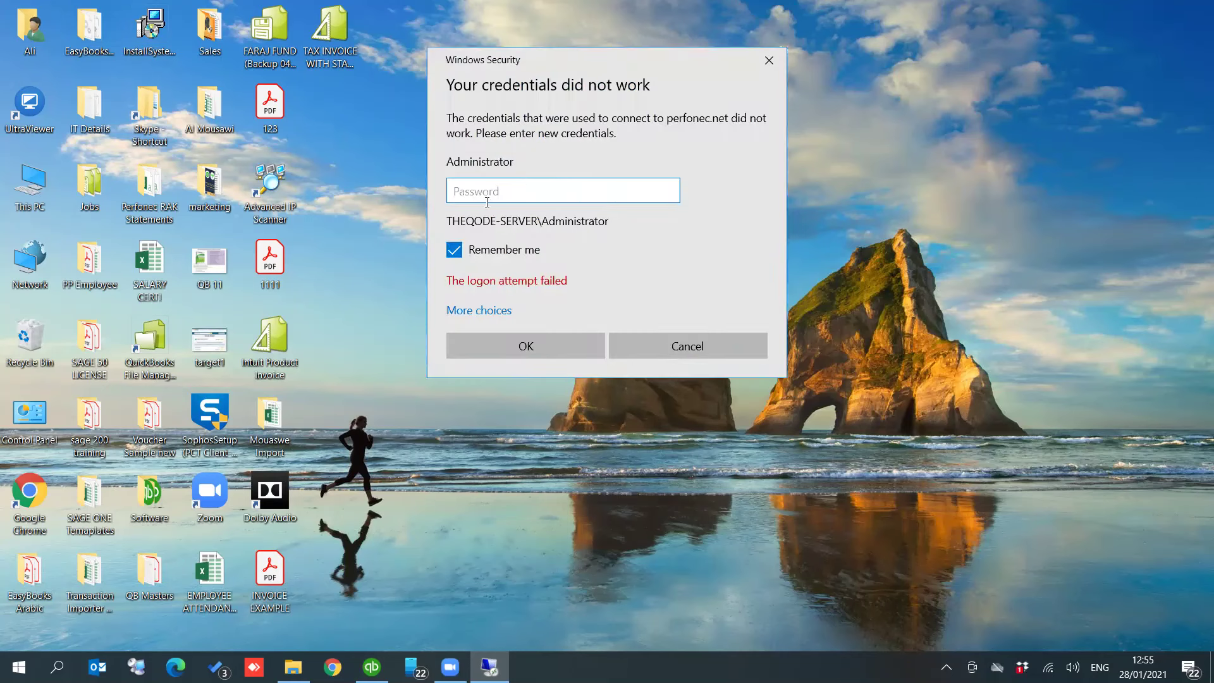
Sign in with a different account's credentials and stop the server certificate prompts
{"action": "left_click", "coordinate": [503, 339]}
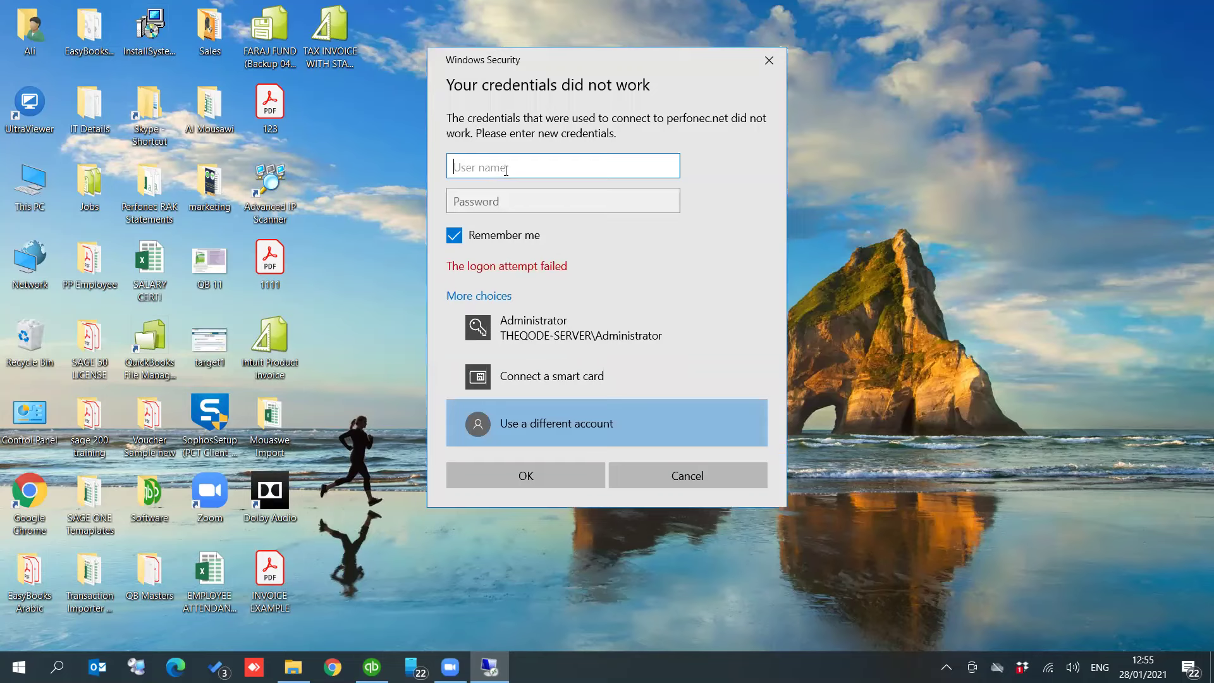
{"action": "type", "text": "Akanks"}
{"action": "type", "text": "ha"}
{"action": "key", "text": "Tab"}
{"action": "type", "text": "•"}
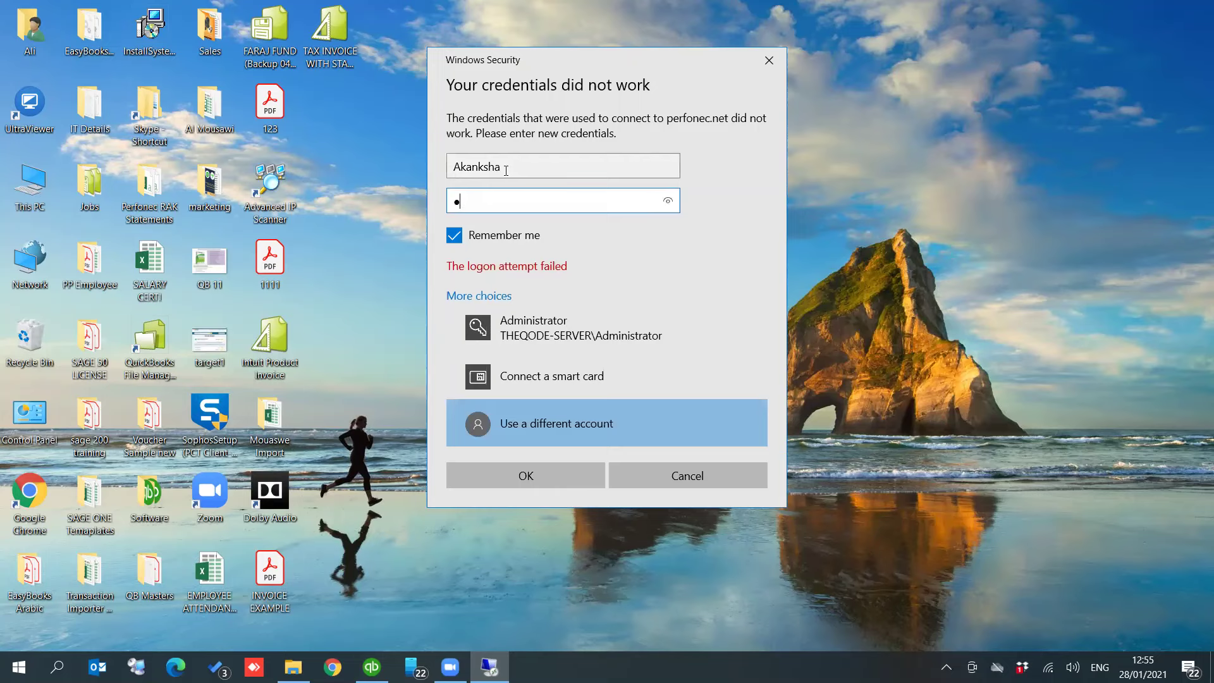
{"action": "type", "text": "•••••"}
{"action": "type", "text": "•••"}
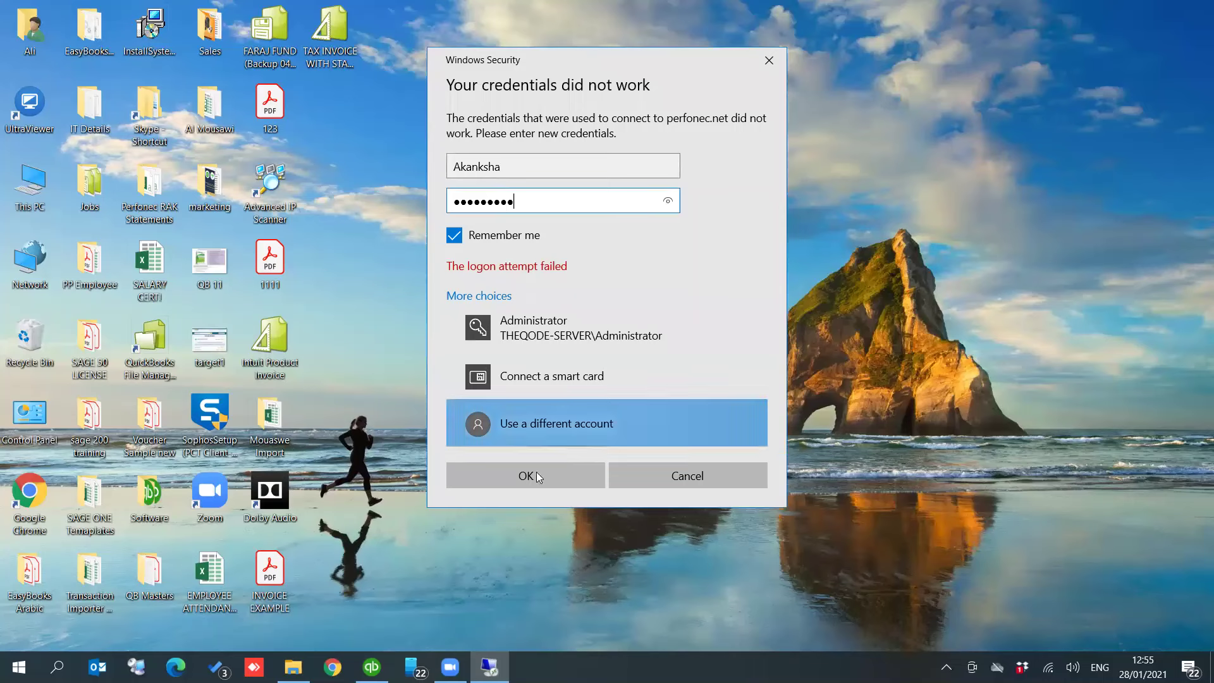
{"action": "left_click", "coordinate": [536, 476]}
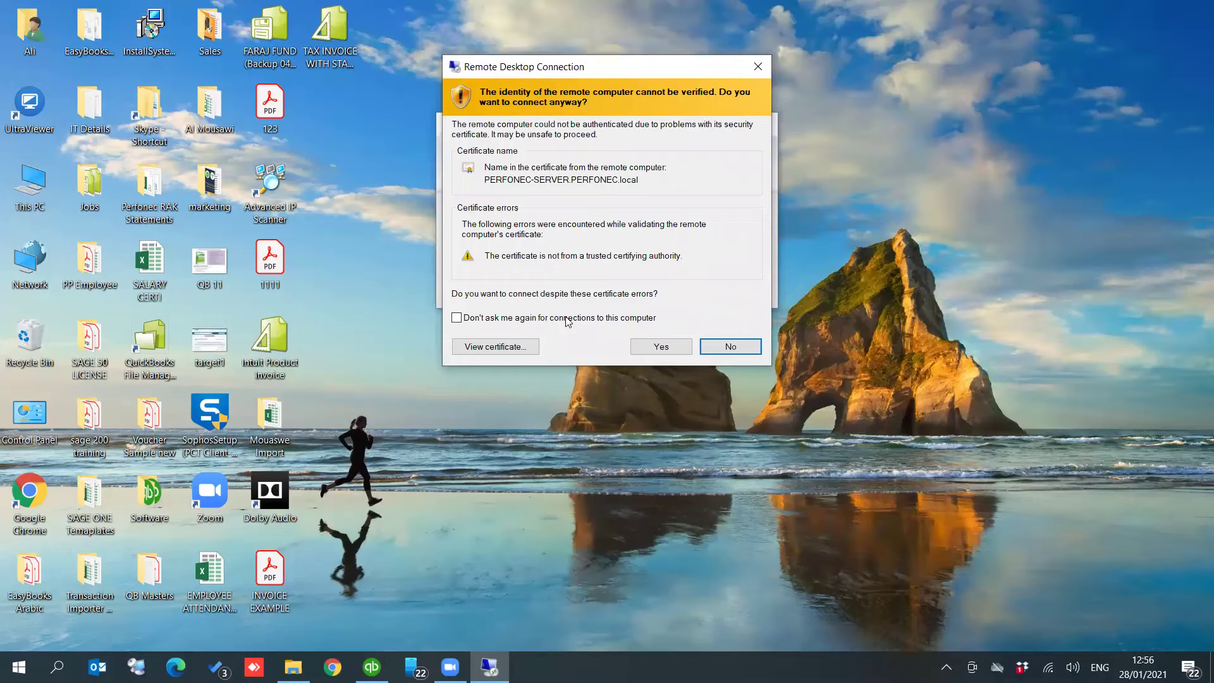
{"action": "left_click", "coordinate": [595, 323]}
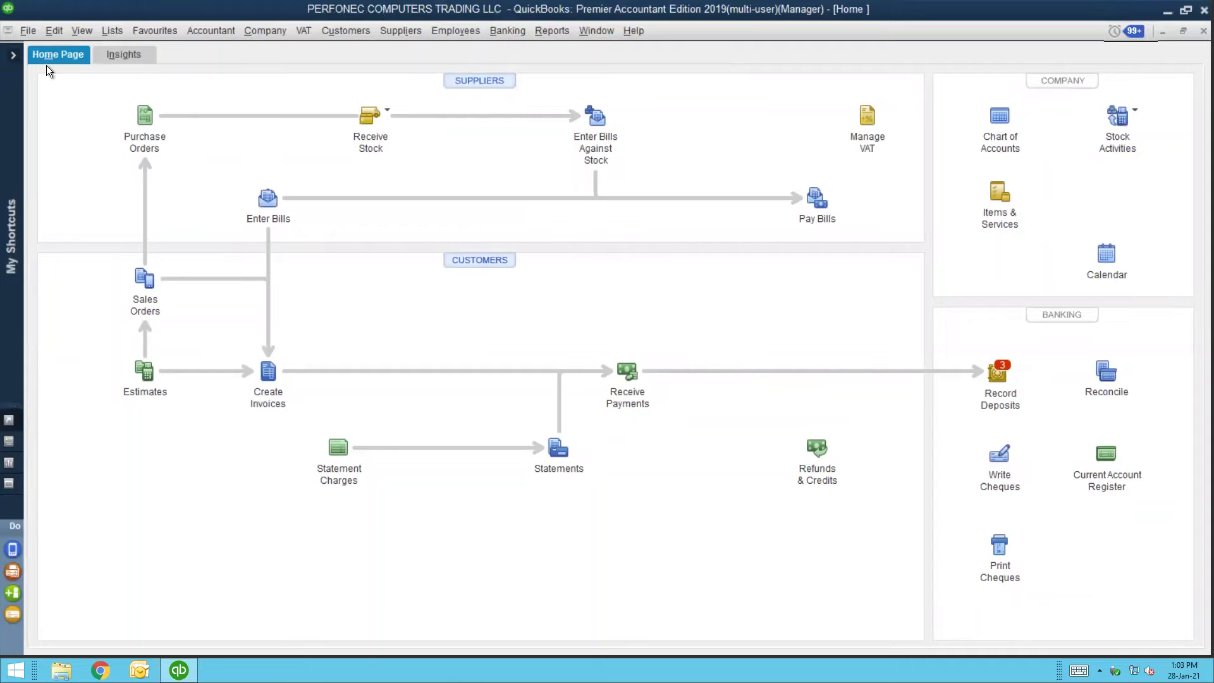
Expand the collapsed My Shortcuts icon bar beside the PERFONEC Home page
{"action": "left_click", "coordinate": [13, 55]}
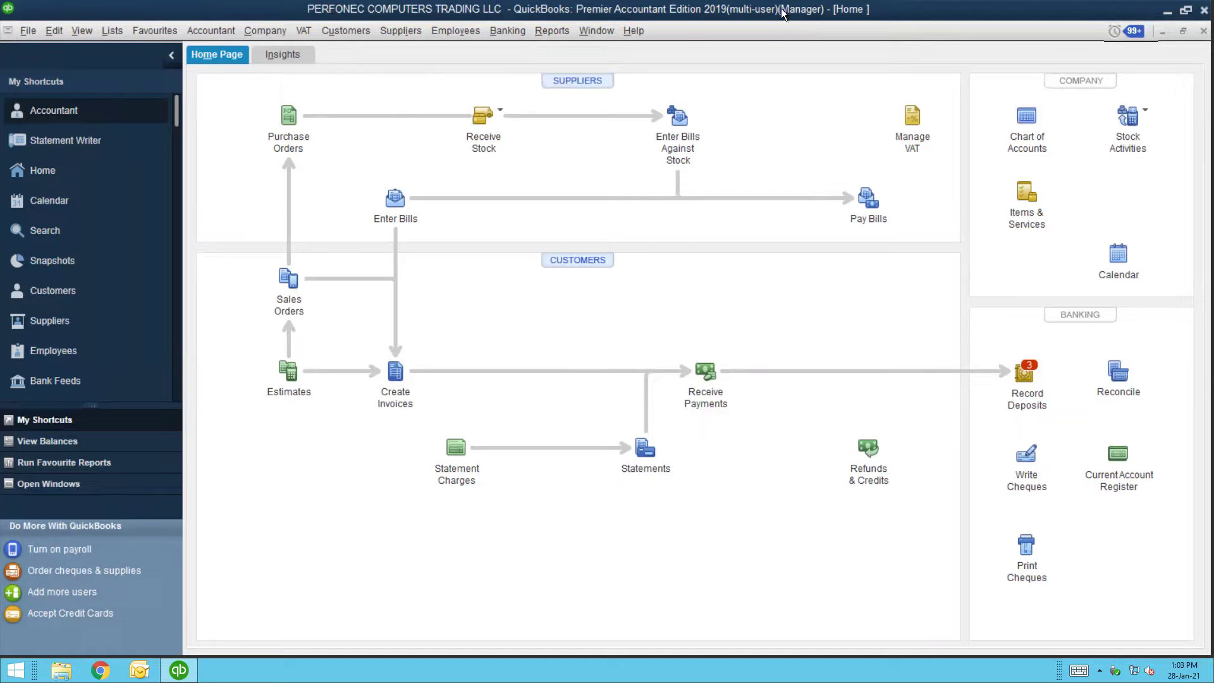
{"action": "mouse_move", "coordinate": [790, 14]}
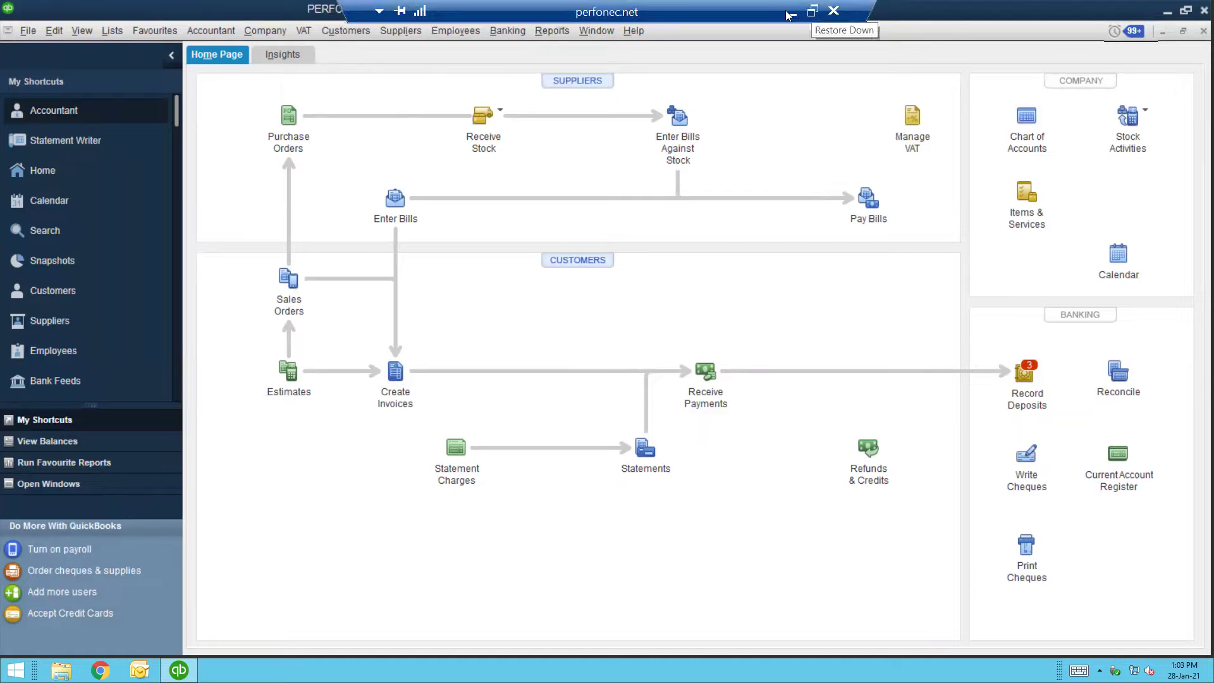
{"action": "left_click", "coordinate": [793, 18]}
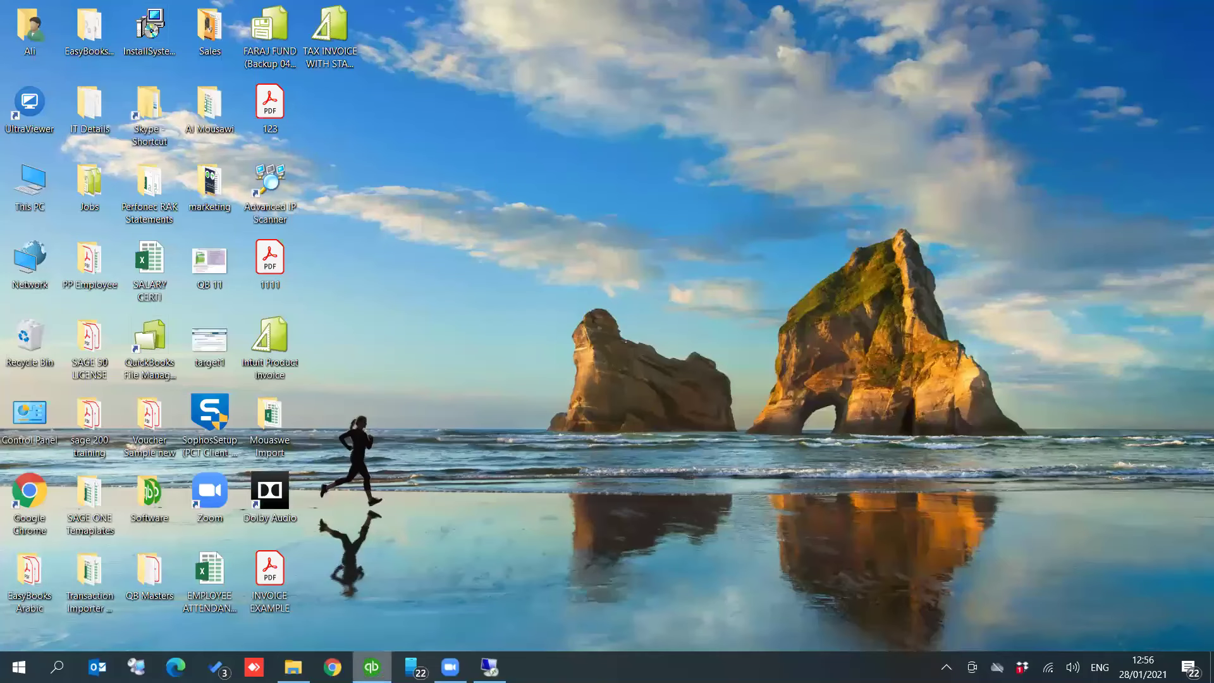
{"action": "left_click", "coordinate": [372, 667]}
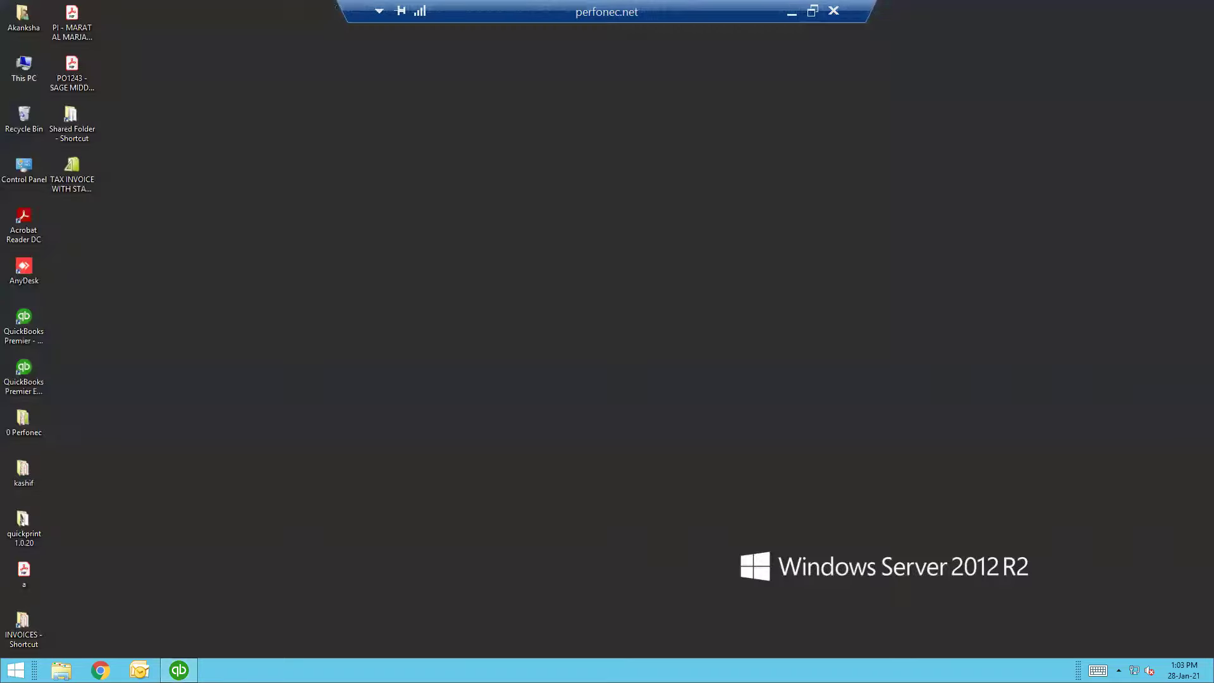
{"action": "left_click", "coordinate": [116, 242]}
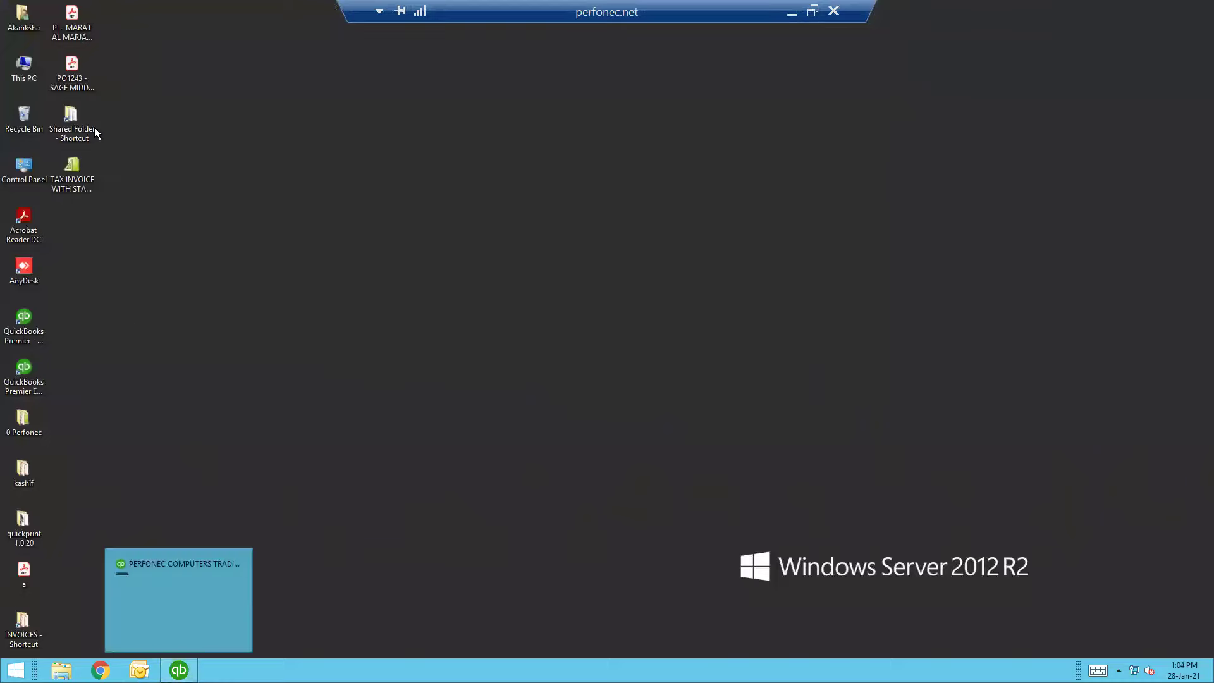
{"action": "left_click_drag", "start_coordinate": [104, 91], "coordinate": [235, 401]}
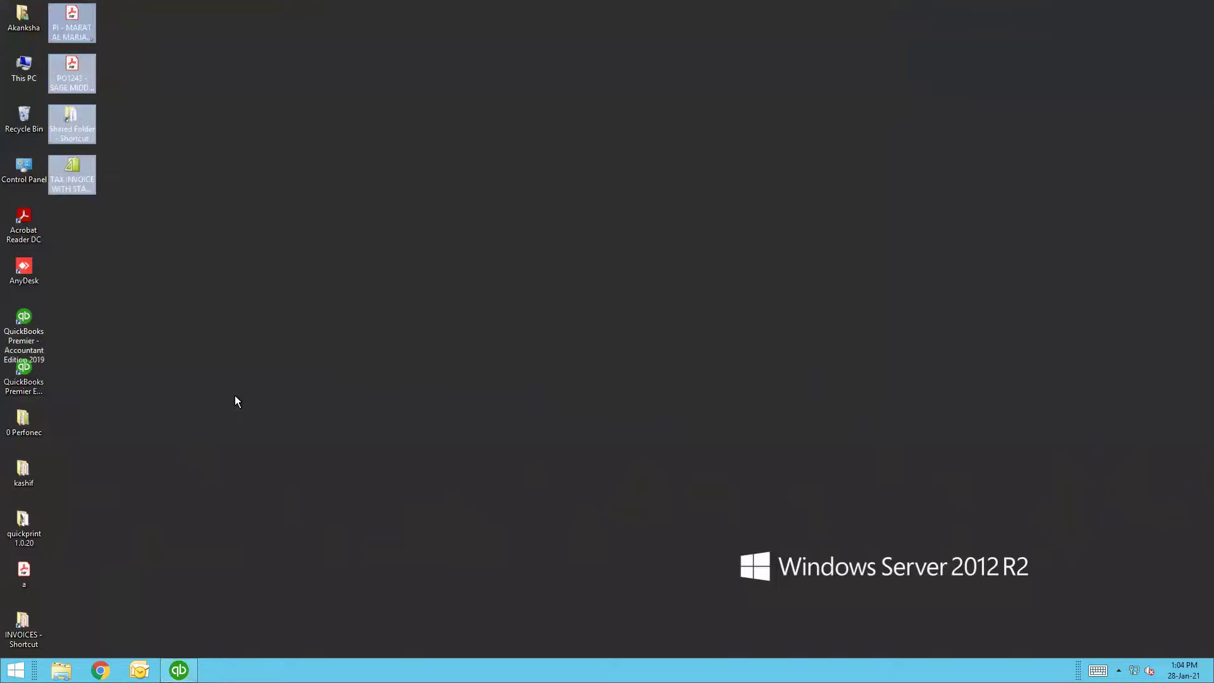
{"action": "left_click", "coordinate": [235, 400]}
{"action": "key", "text": "alt+Tab"}
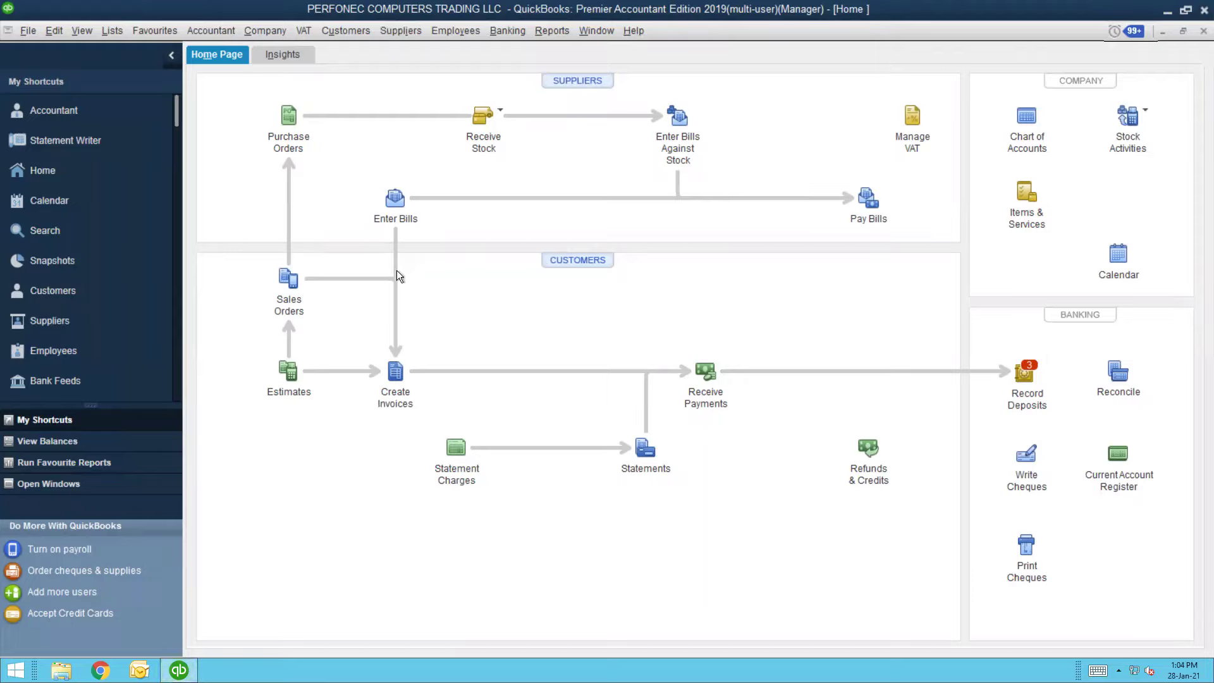
{"action": "left_click", "coordinate": [1033, 122]}
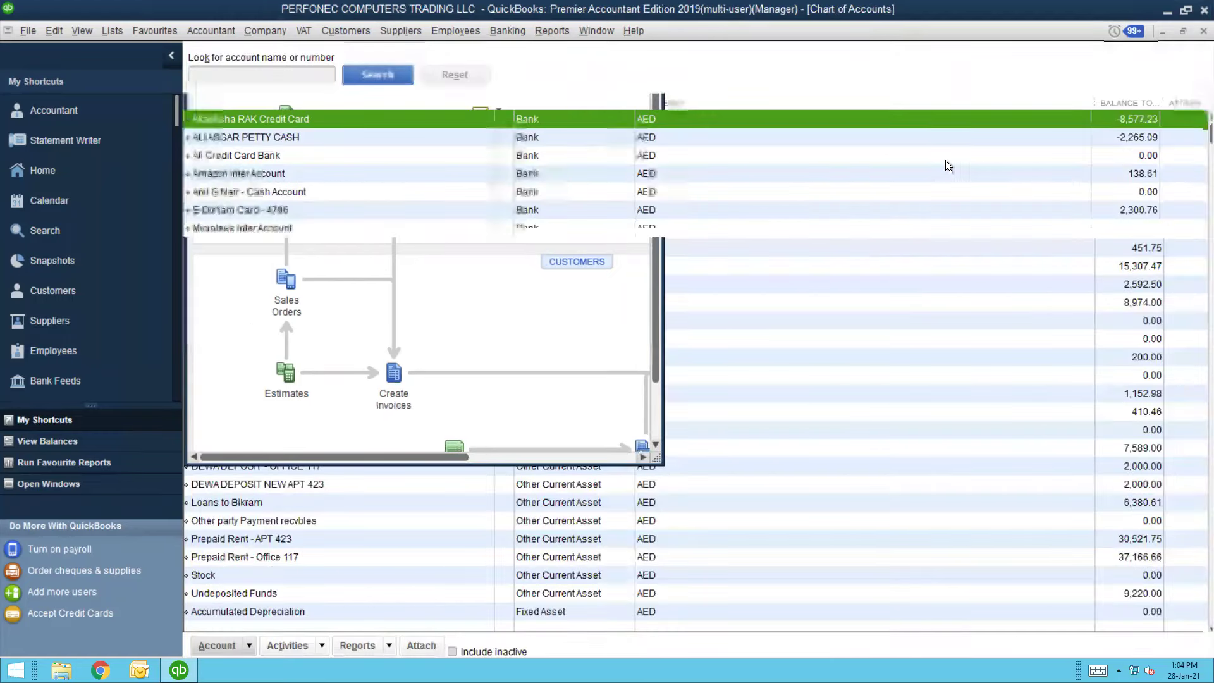
{"action": "left_click", "coordinate": [1202, 32]}
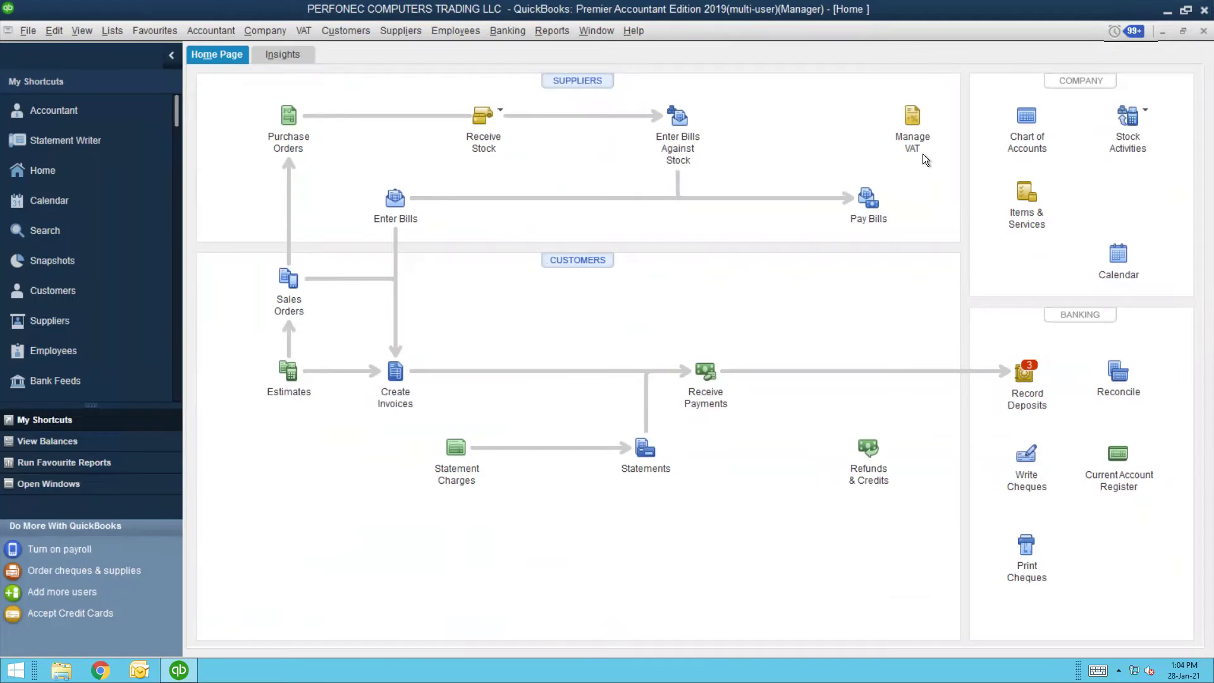